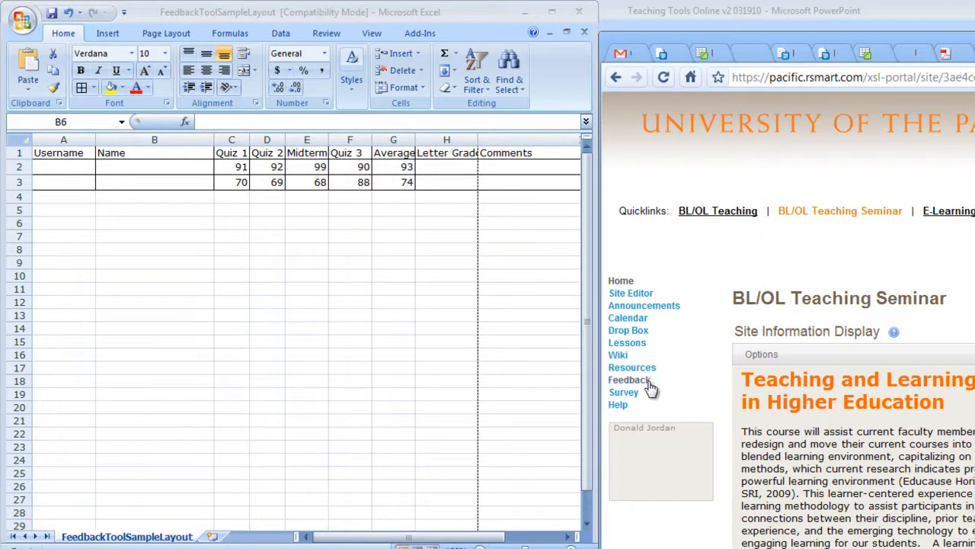
Open Site Editor and scroll to the BL/OL Teaching Seminar participant list of 26 members.
click(621, 294)
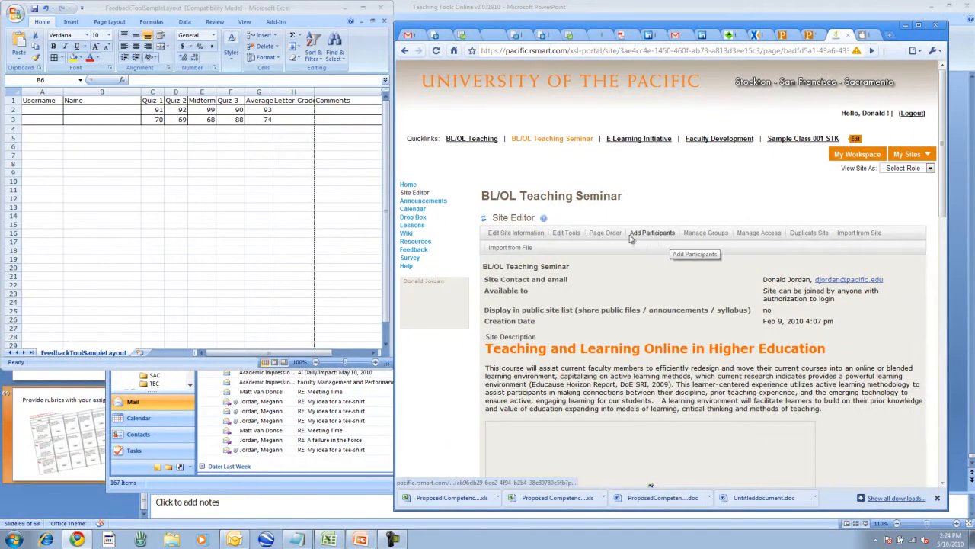
scroll(547, 354, down, 2)
scroll(547, 354, down, 5)
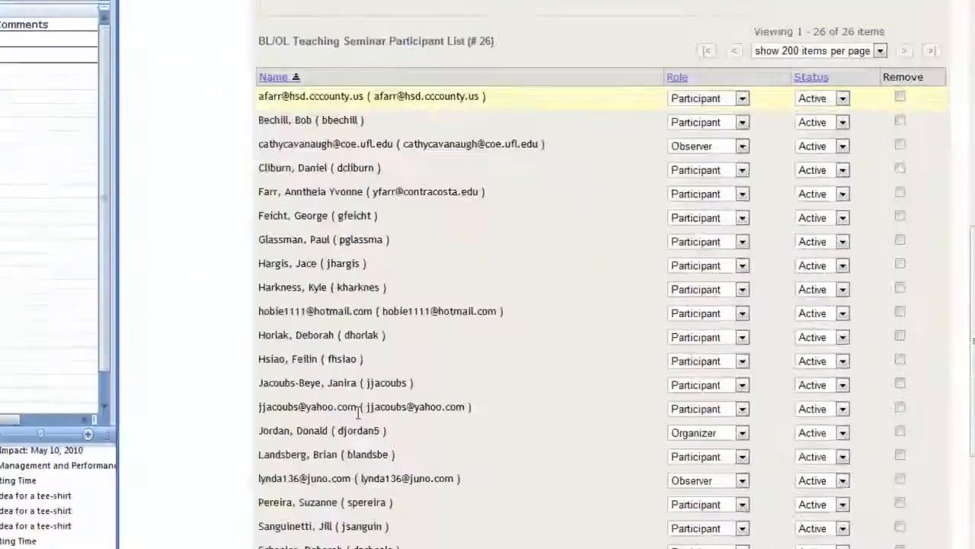
scroll(548, 354, down, 3)
scroll(211, 459, up, 5)
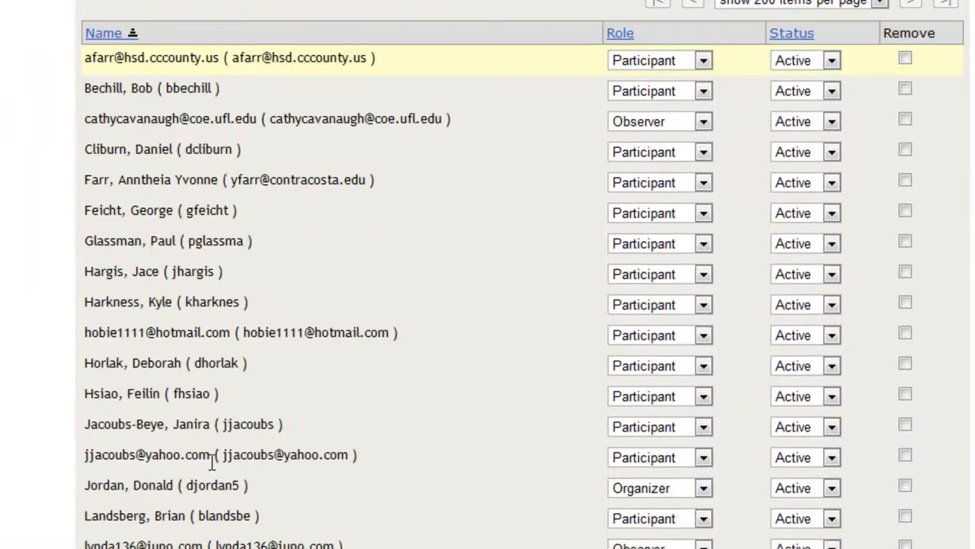
scroll(212, 462, up, 1)
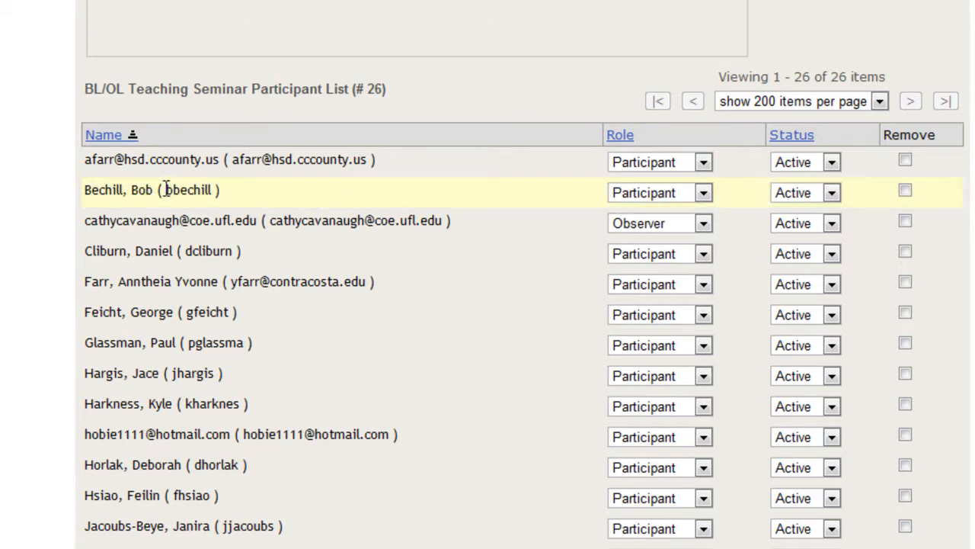
Copy the first participant's username and full name from Sakai into cells A2 and B2.
drag(169, 190, 215, 194)
key(ctrl+c)
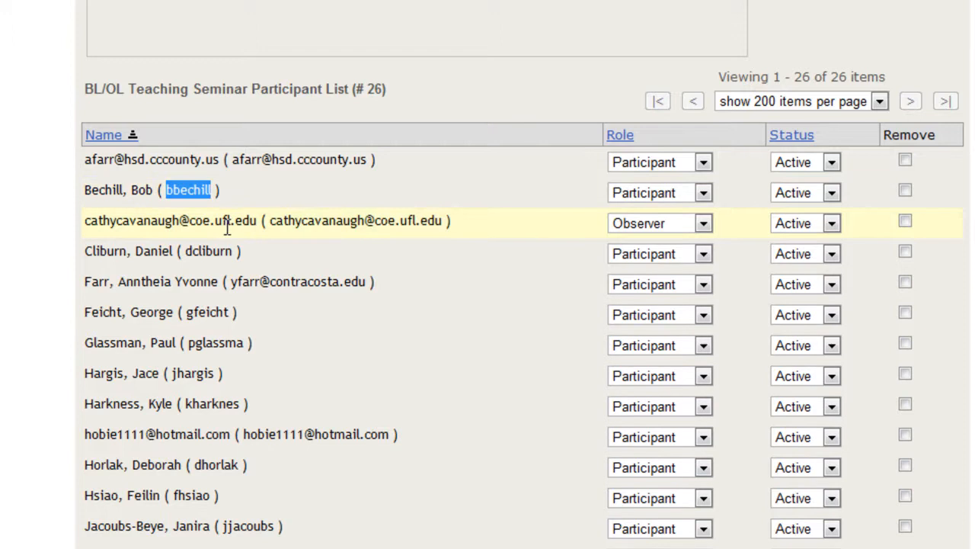
click(69, 155)
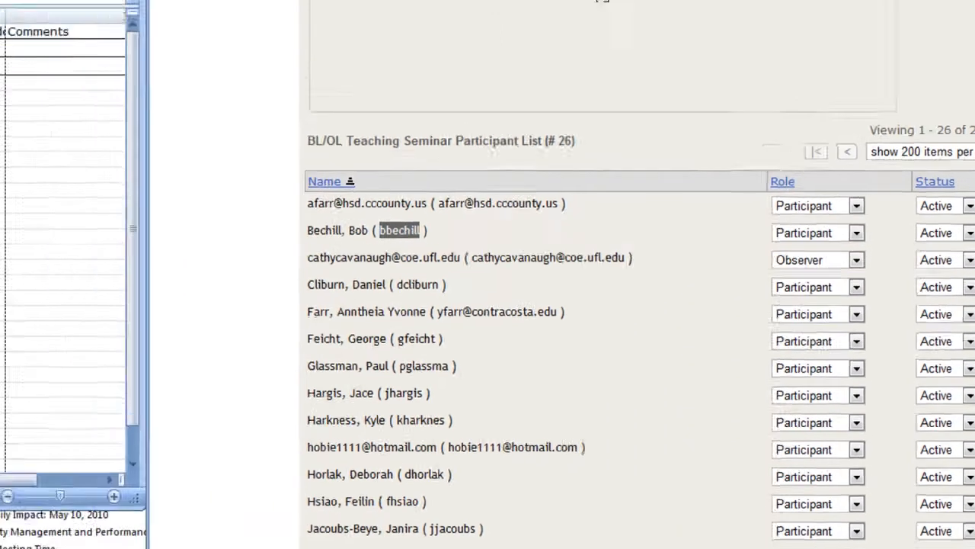
key(ctrl+v)
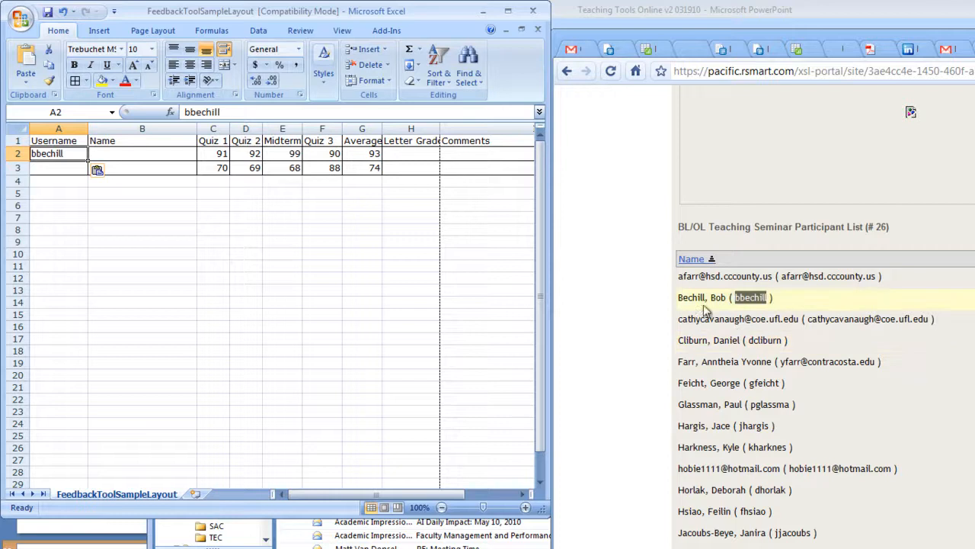
drag(729, 297, 678, 297)
key(ctrl+c)
click(120, 154)
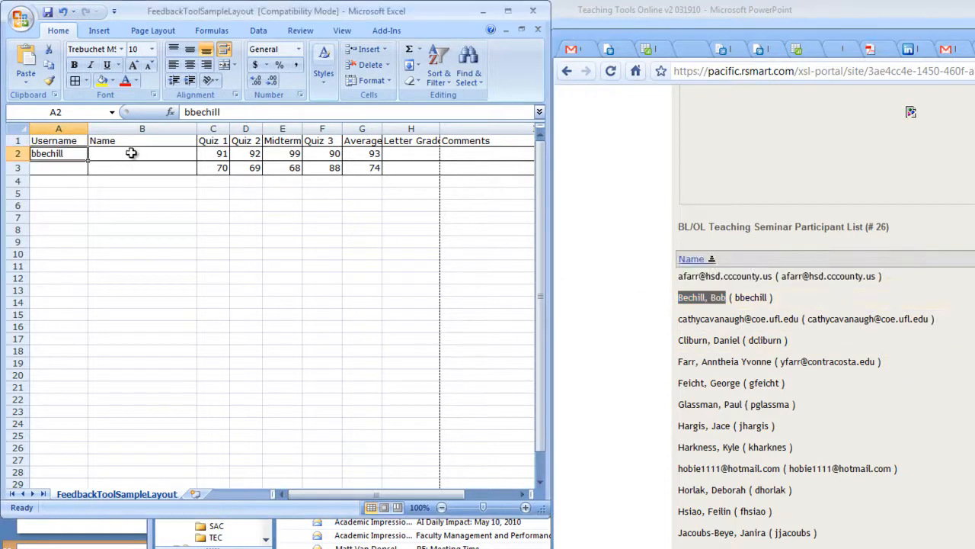
key(ctrl+v)
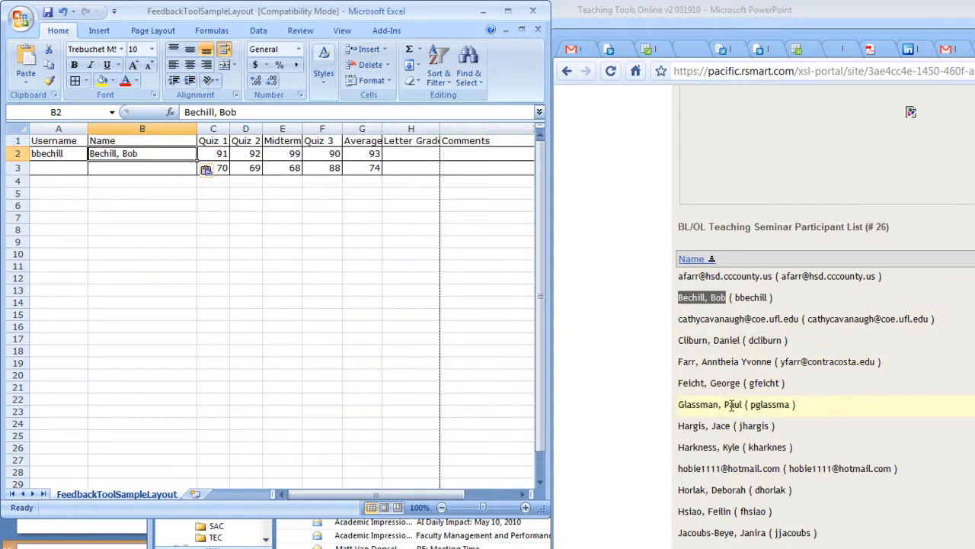
Copy the second participant's username and full name from Sakai into cells A3 and B3.
drag(791, 446, 750, 447)
key(ctrl+c)
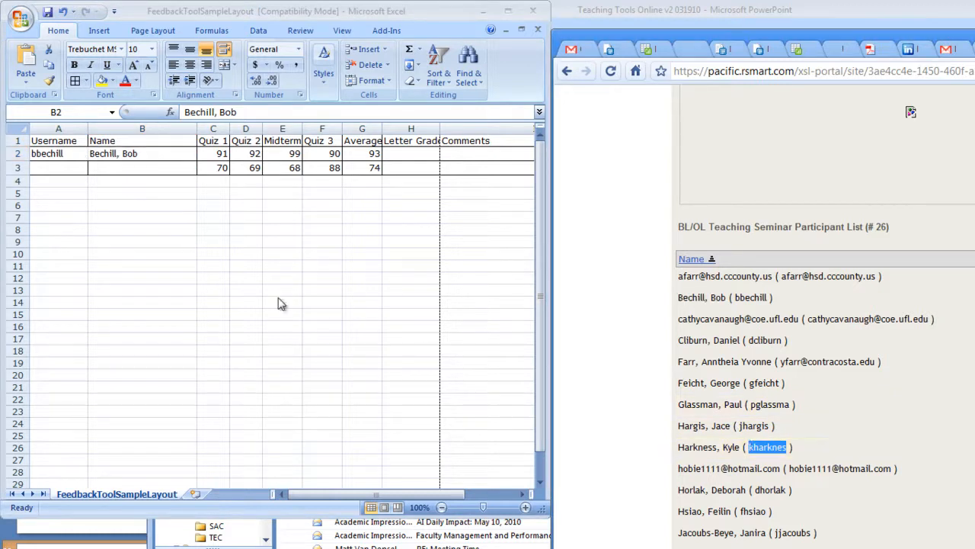
click(65, 173)
click(63, 169)
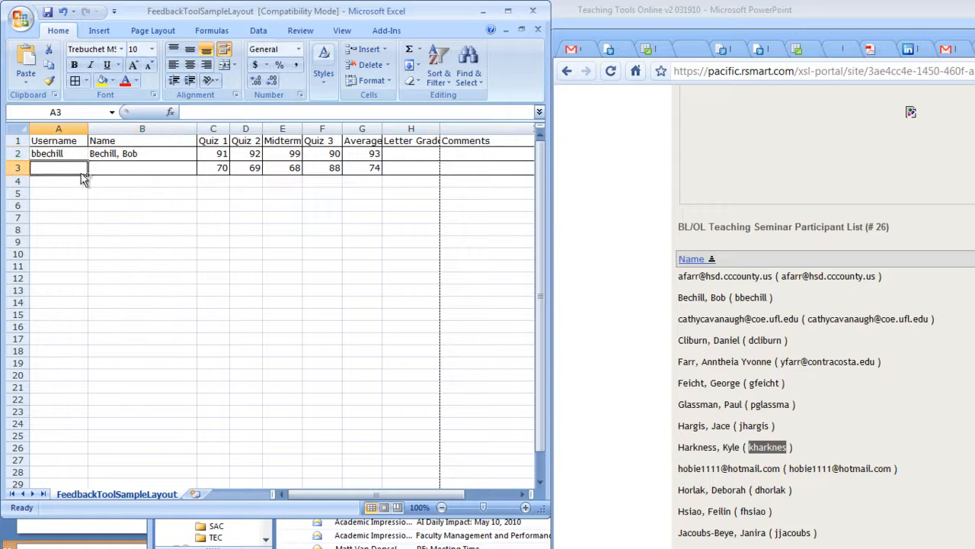
key(ctrl+v)
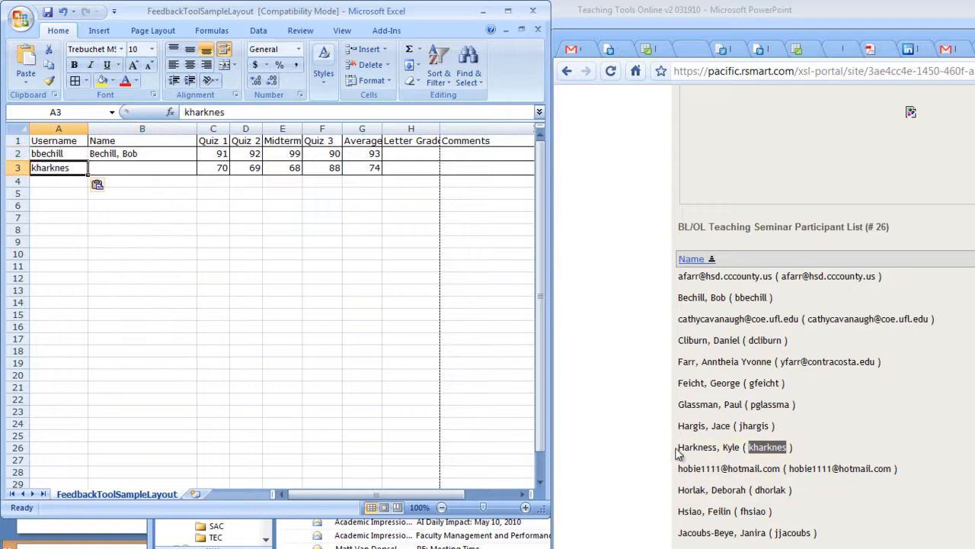
drag(678, 447, 728, 447)
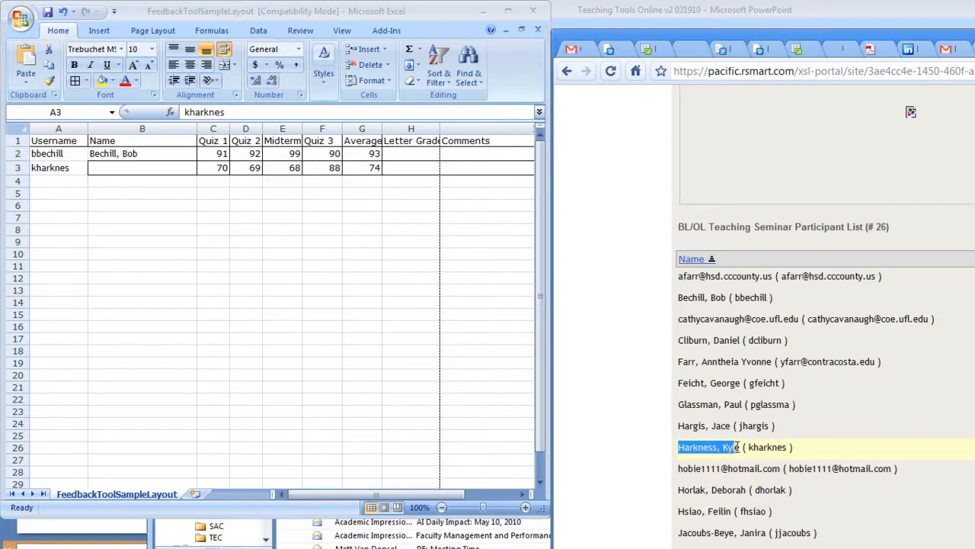
click(177, 170)
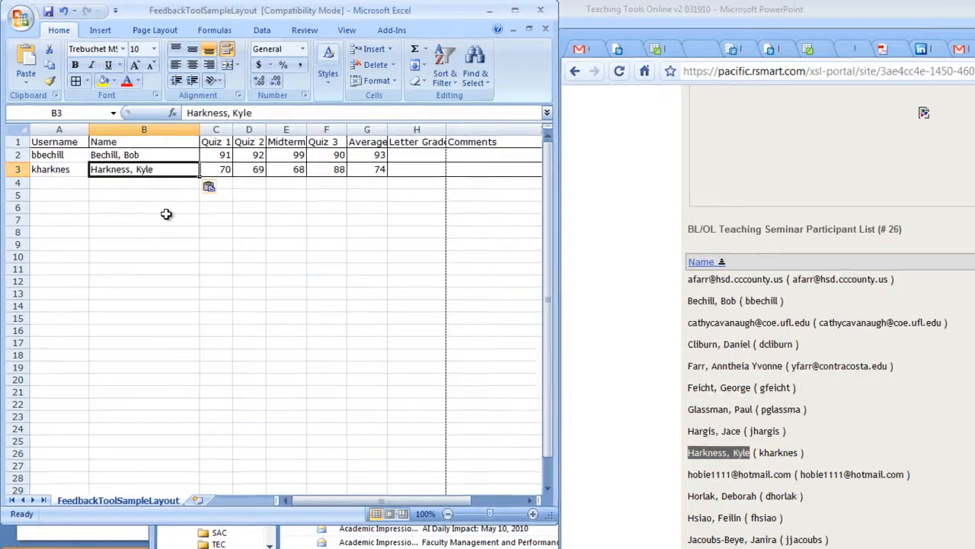
click(51, 140)
click(140, 301)
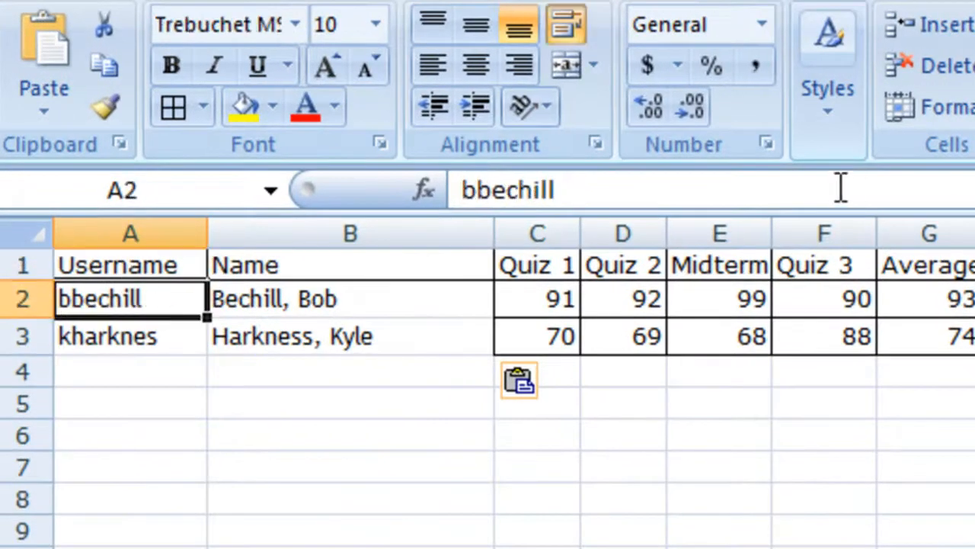
click(734, 190)
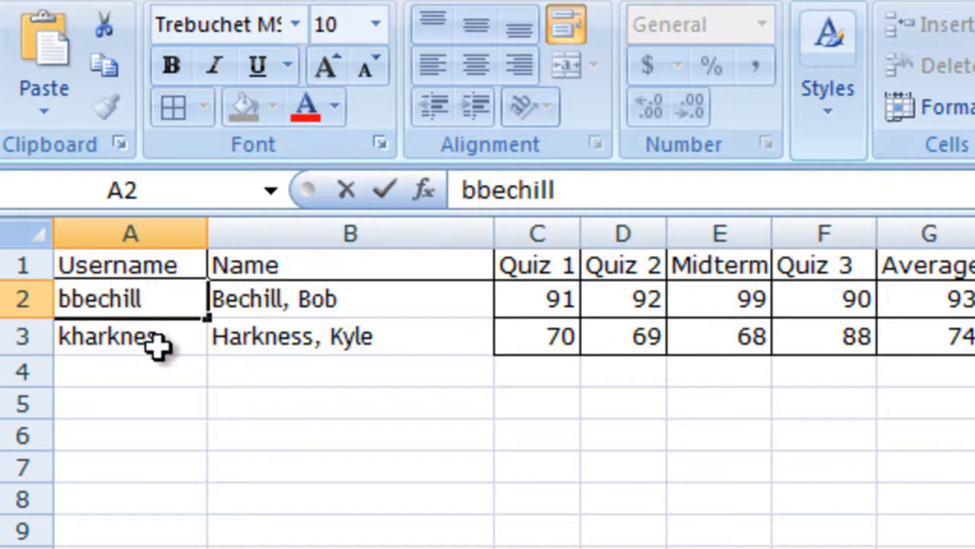
key(Return)
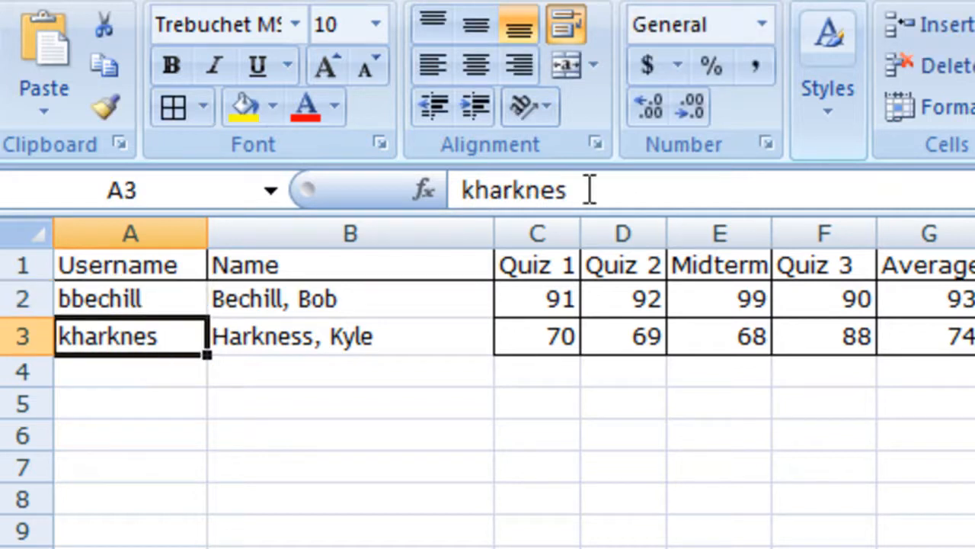
click(697, 181)
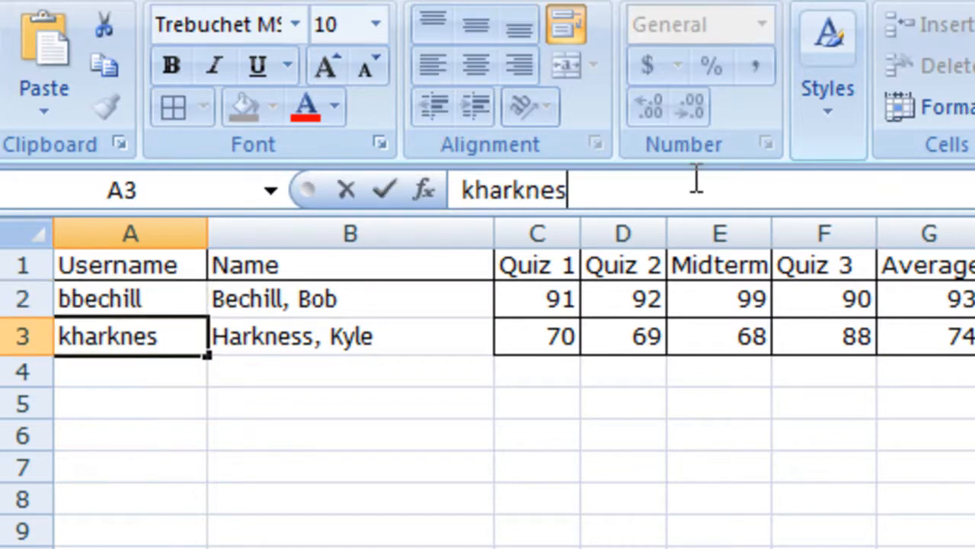
click(434, 369)
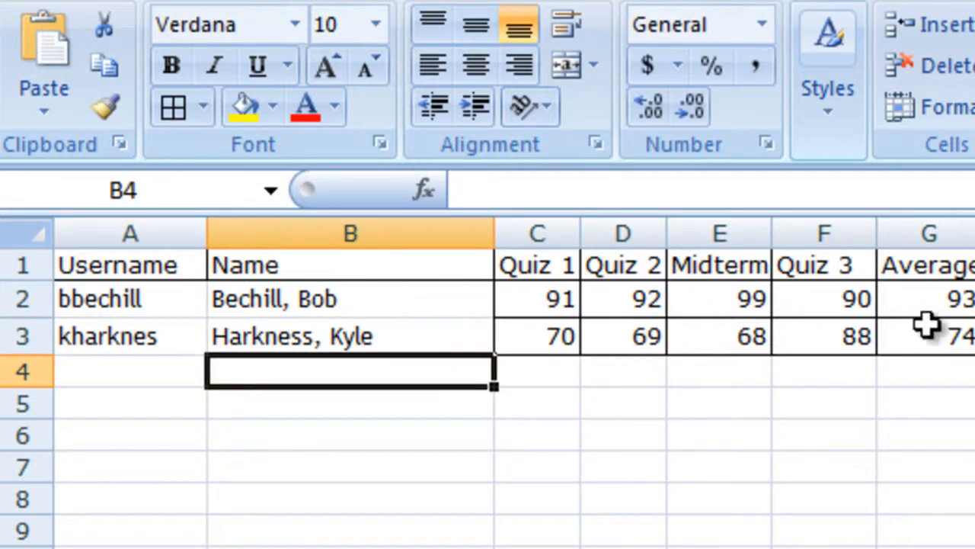
click(952, 329)
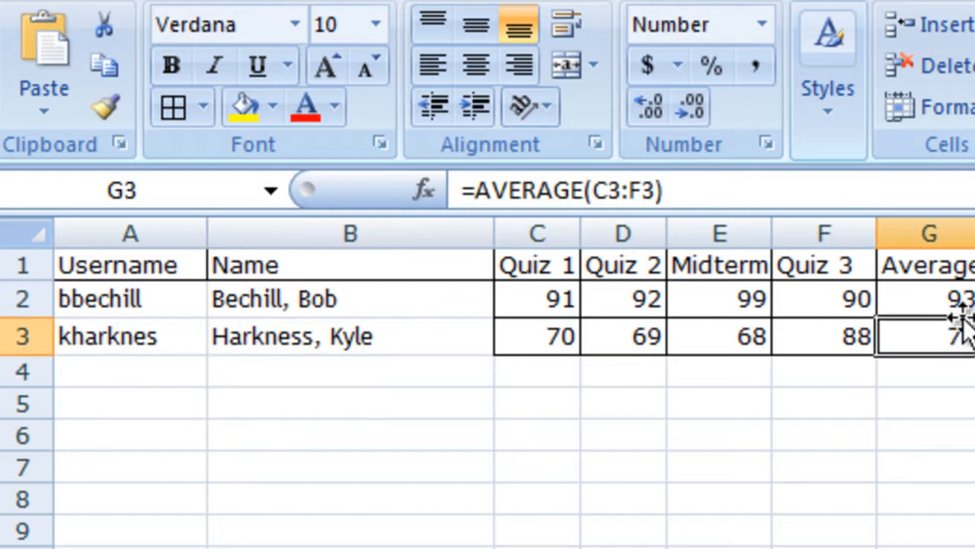
click(958, 297)
click(953, 335)
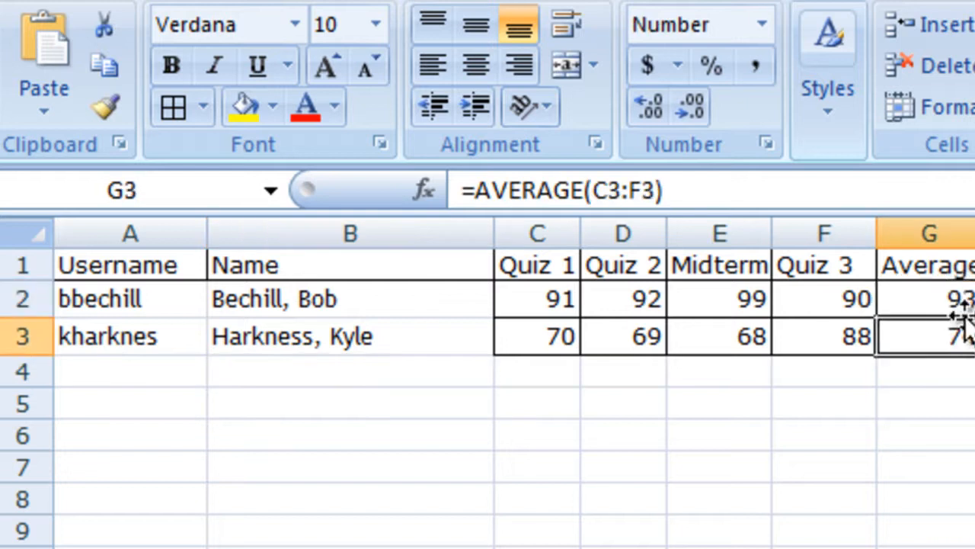
drag(868, 299, 562, 300)
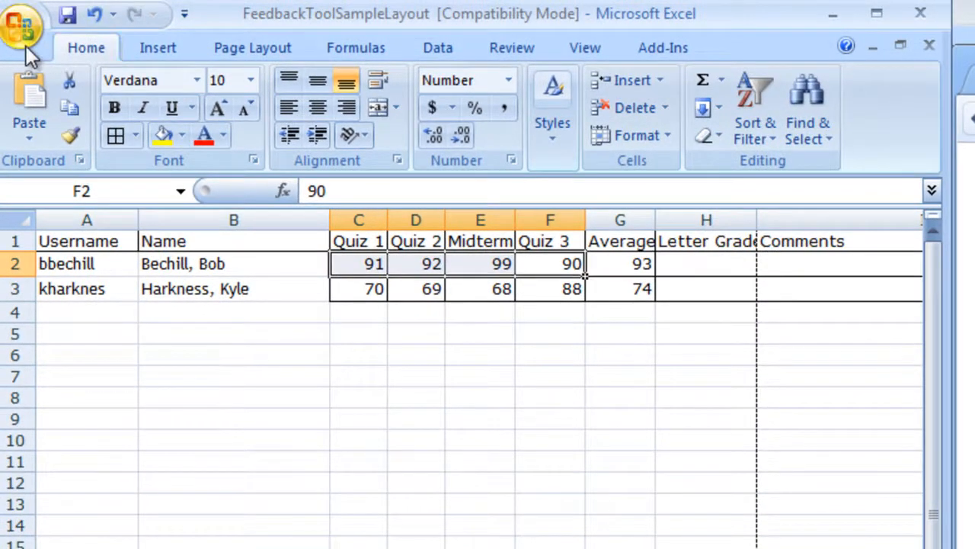
Save the sheet as FeedbackToolSampleLayout in CSV (Comma delimited) format, replacing the existing file.
click(22, 24)
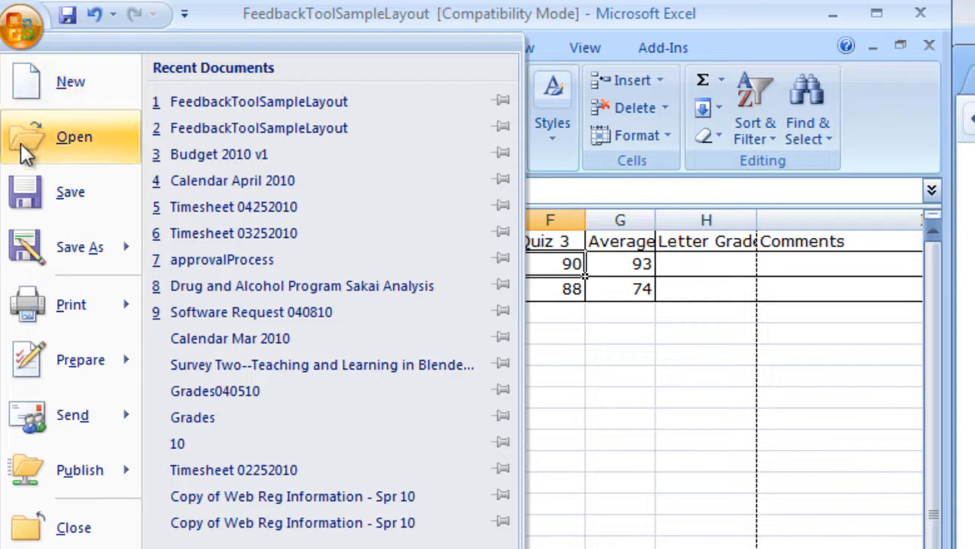
mouse_move(32, 251)
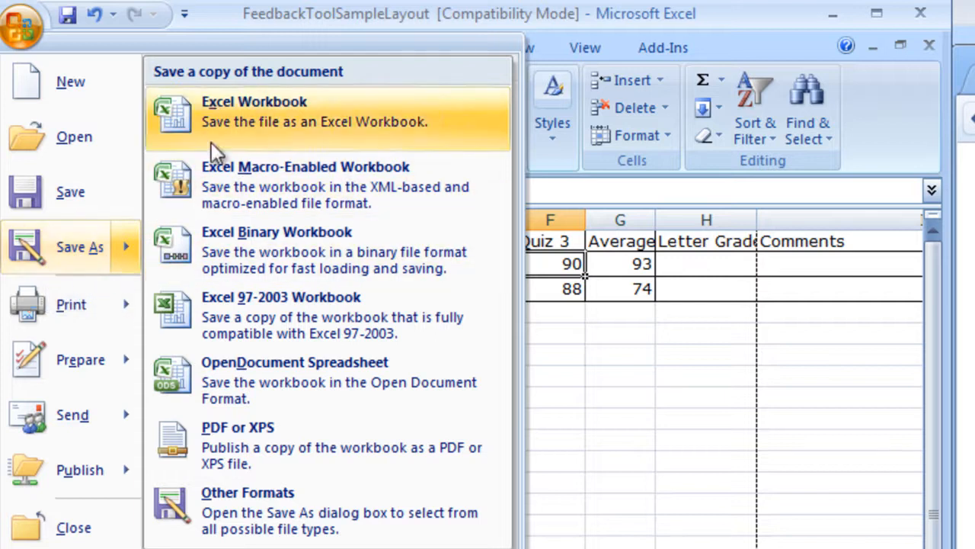
click(259, 518)
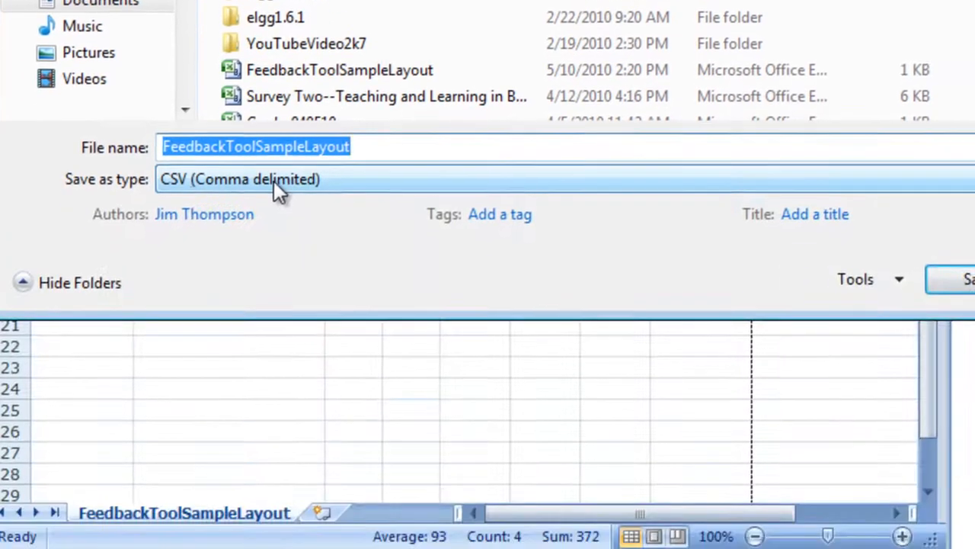
click(279, 530)
click(276, 184)
click(276, 184)
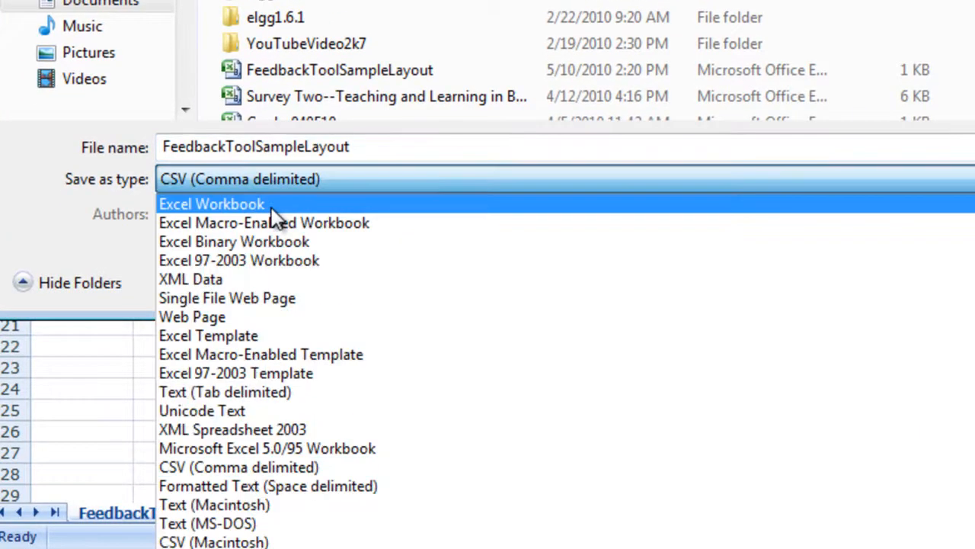
click(272, 204)
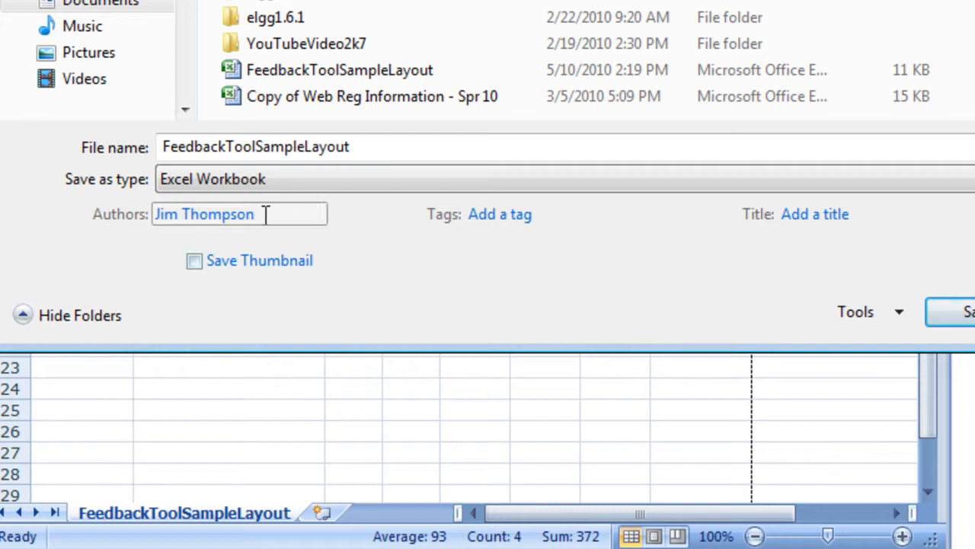
click(215, 192)
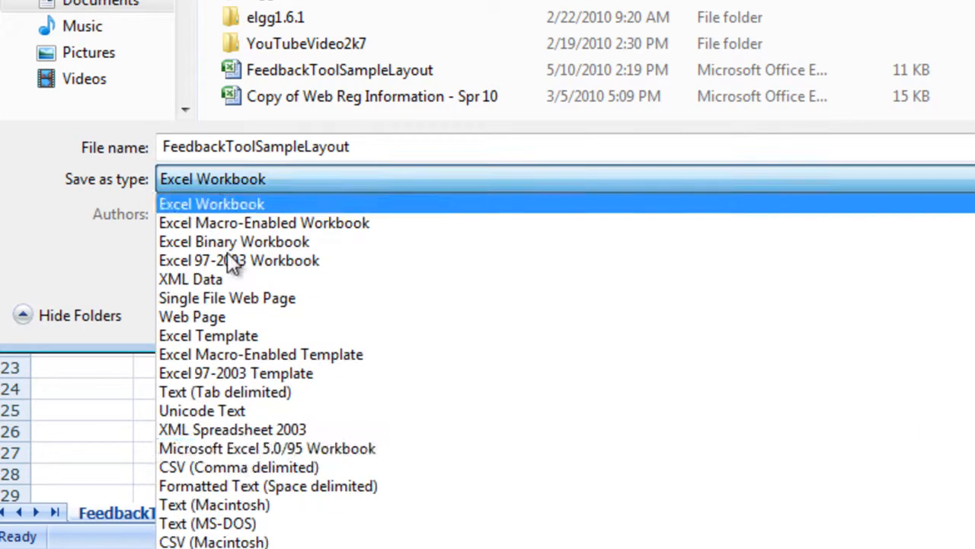
click(233, 466)
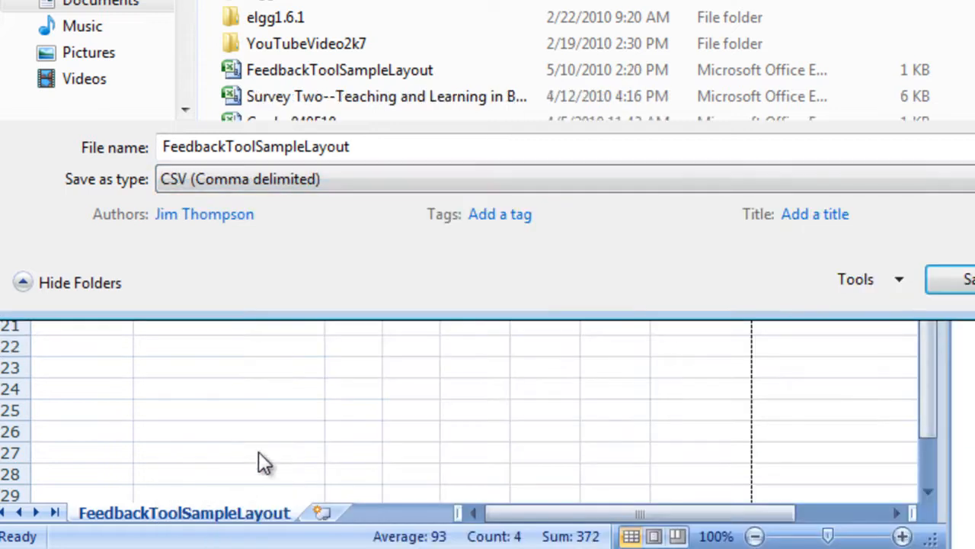
click(931, 308)
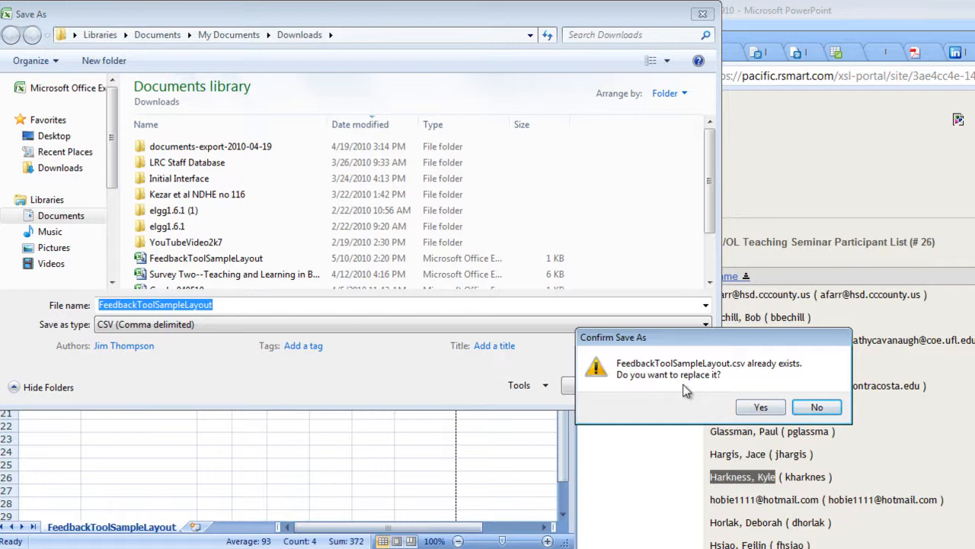
click(755, 410)
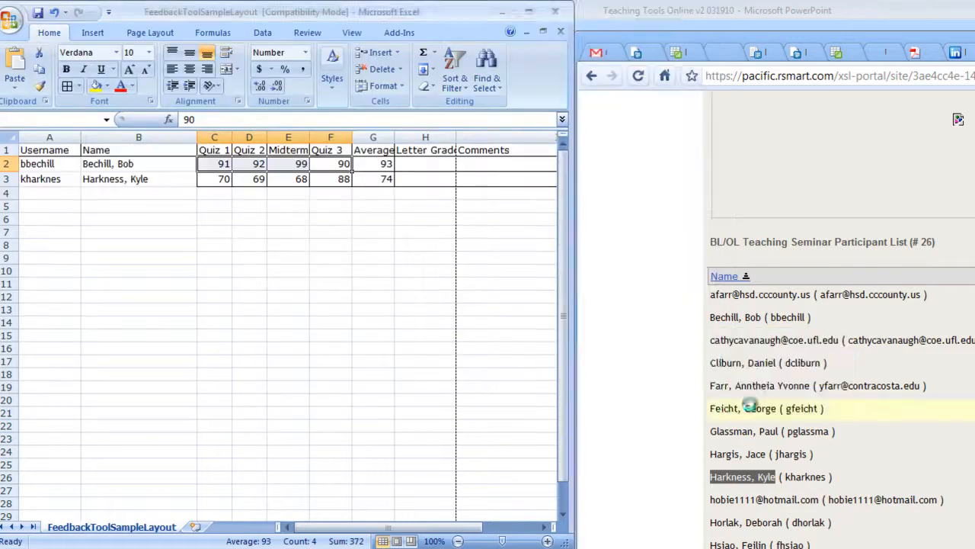
click(666, 457)
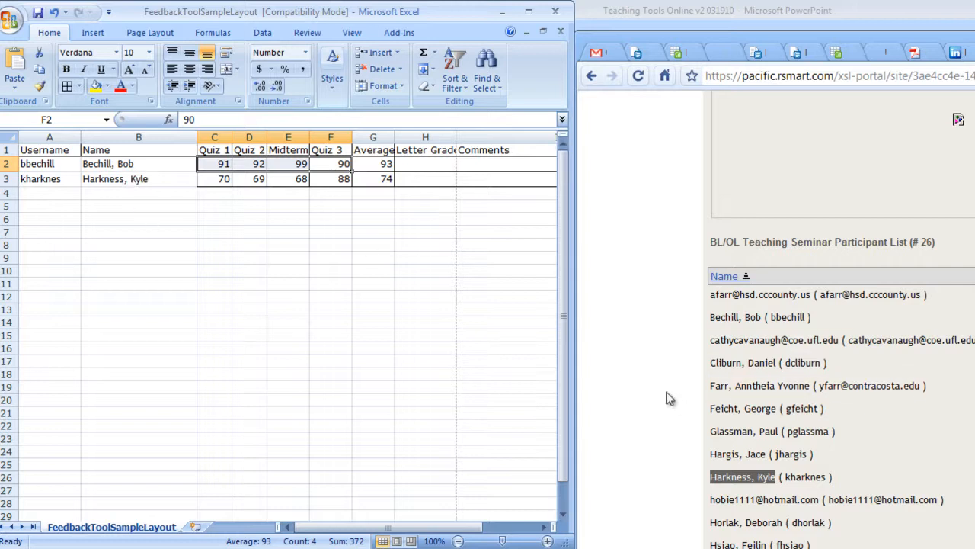
scroll(669, 398, up, 10)
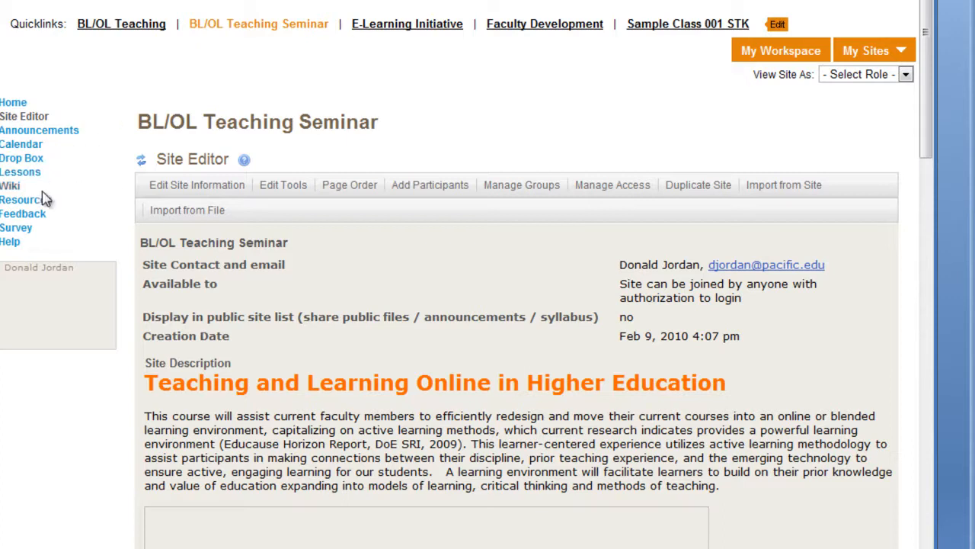
Add a new feedback file in Sakai's Feedback tool titled Gradebook.
click(29, 215)
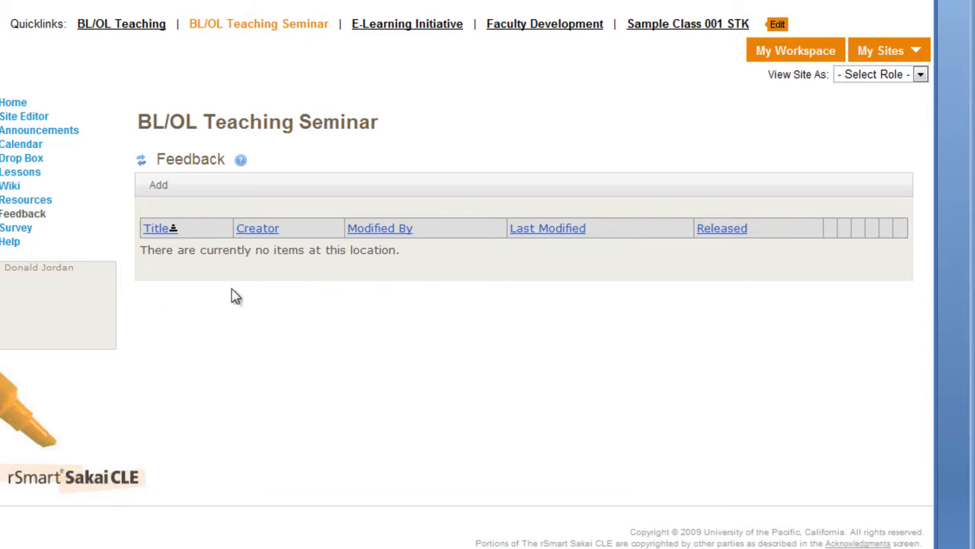
click(160, 185)
click(429, 289)
text(G)
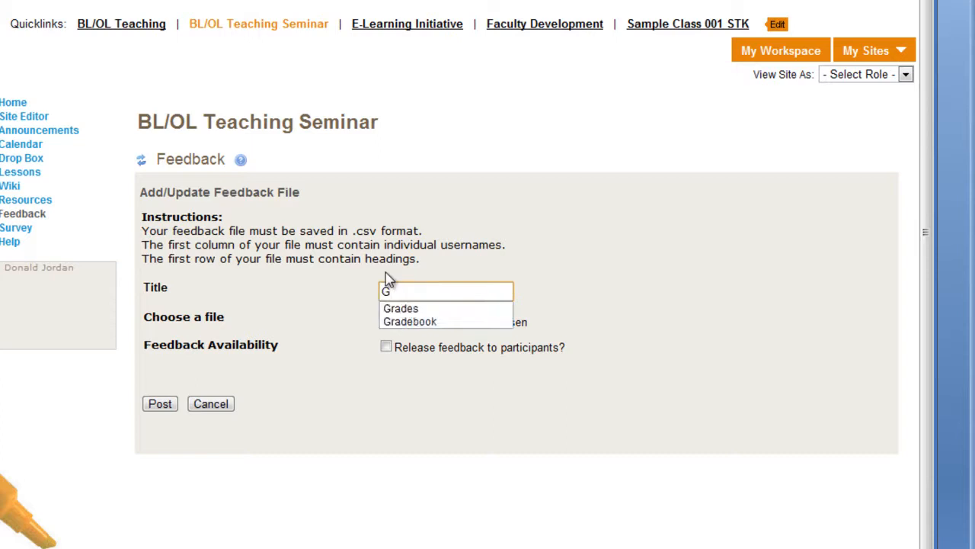
text(r)
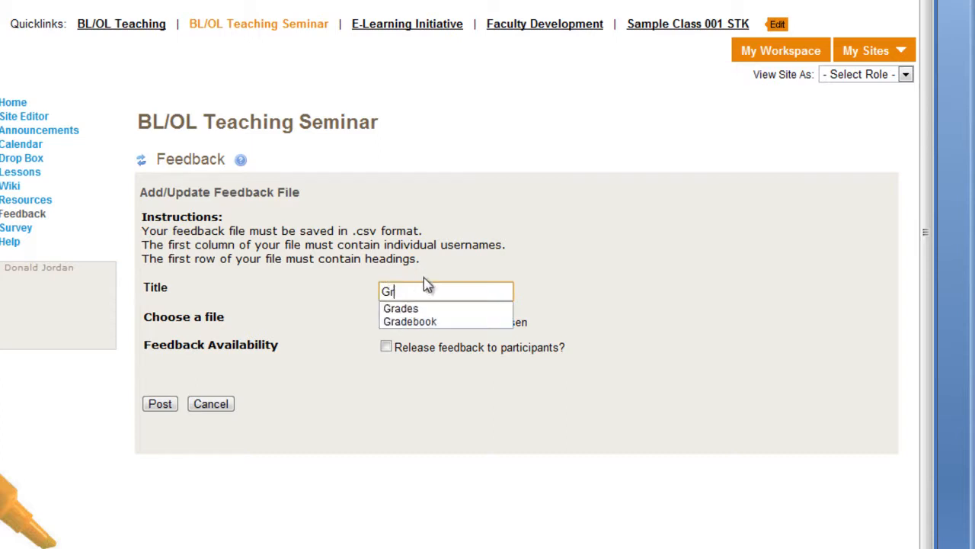
click(424, 321)
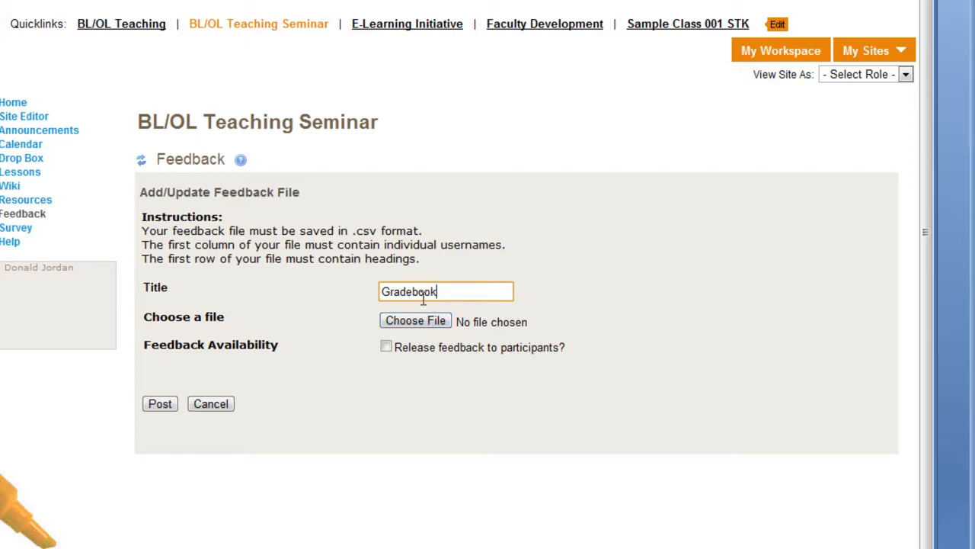
Attach FeedbackToolSampleLayout.csv as the file to upload.
click(412, 321)
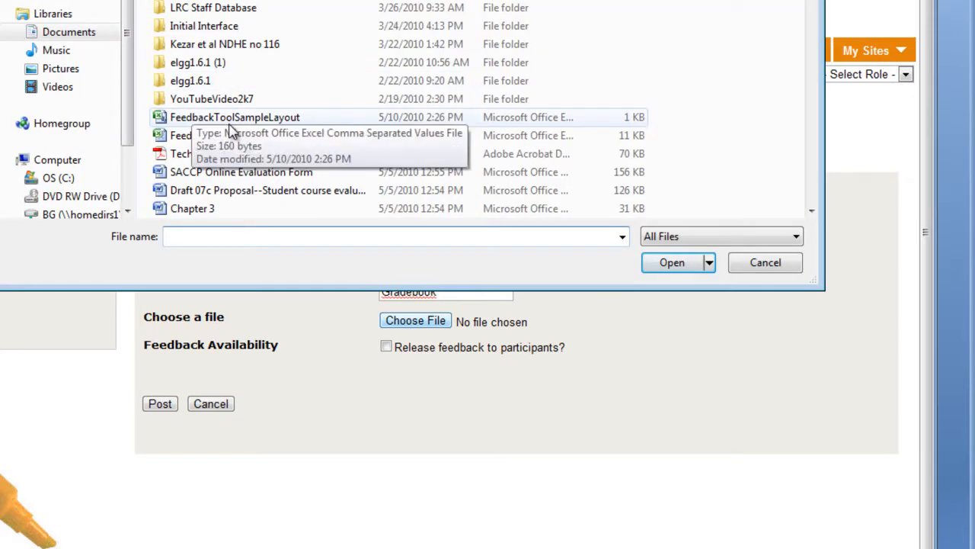
click(204, 124)
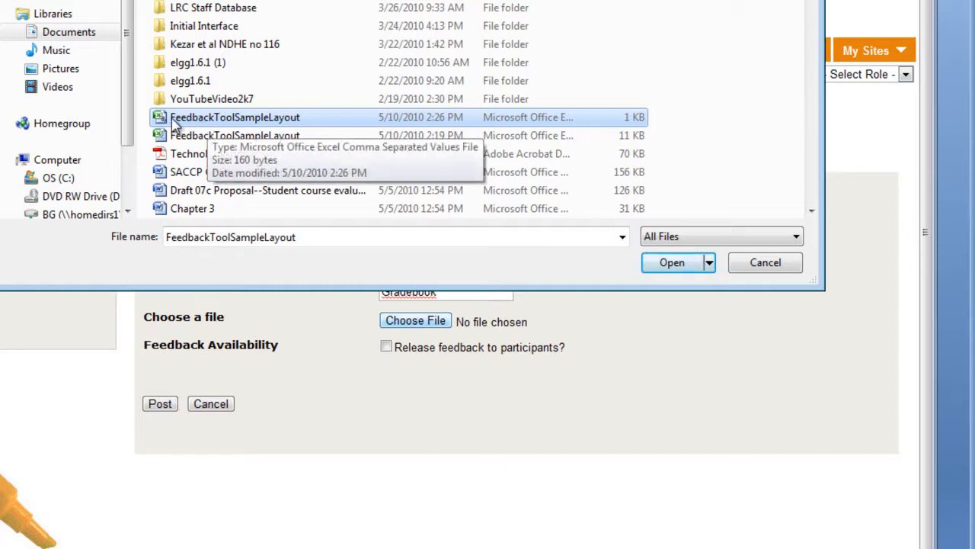
click(675, 265)
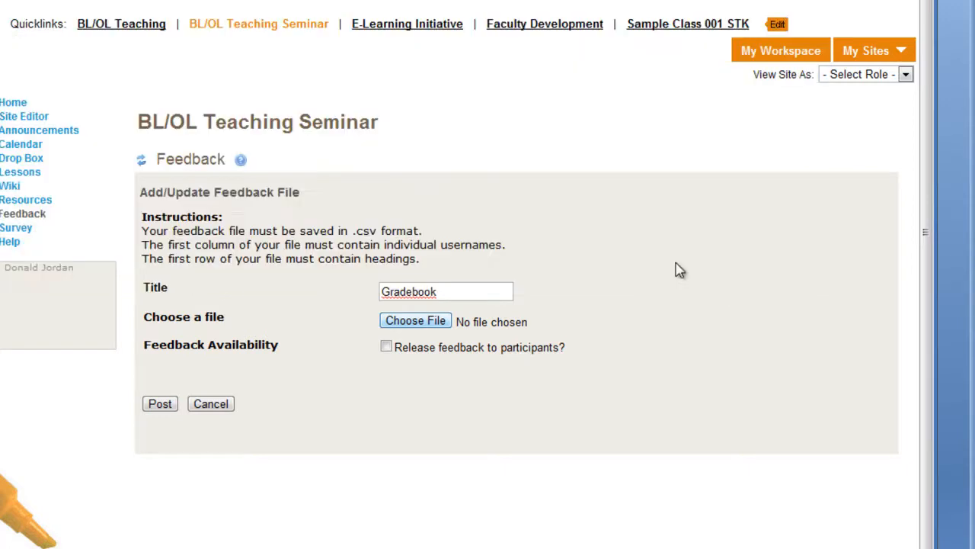
Release the Gradebook feedback to participants, post it, and save on the Verify Upload page.
click(386, 350)
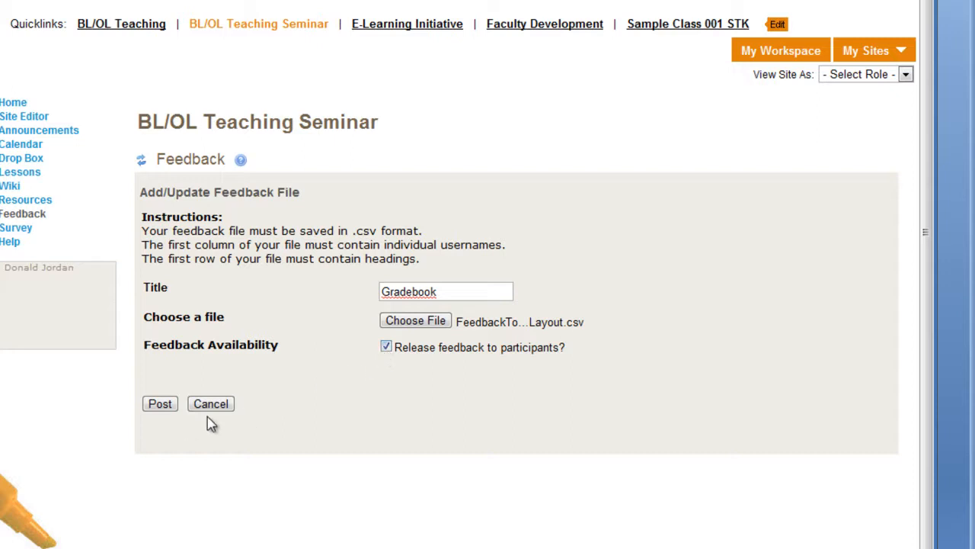
click(156, 404)
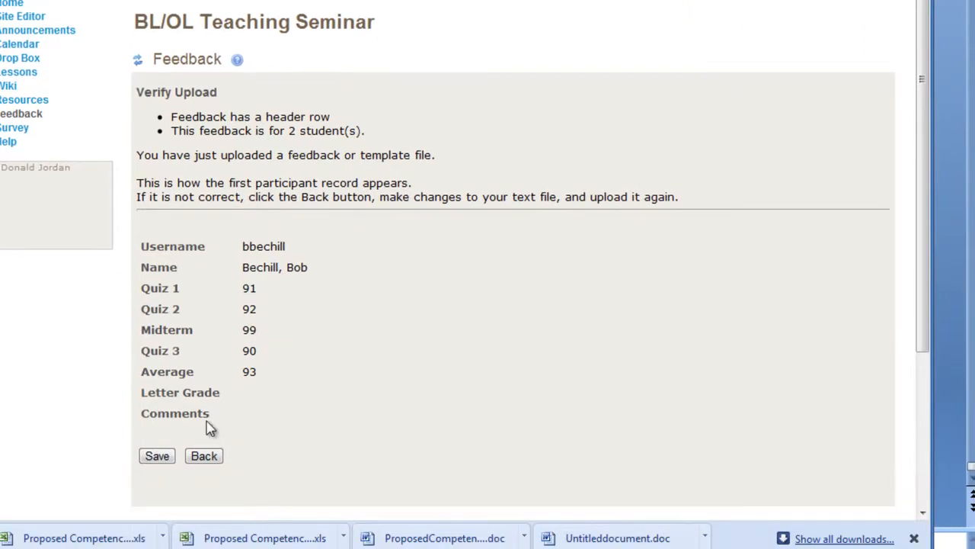
click(157, 457)
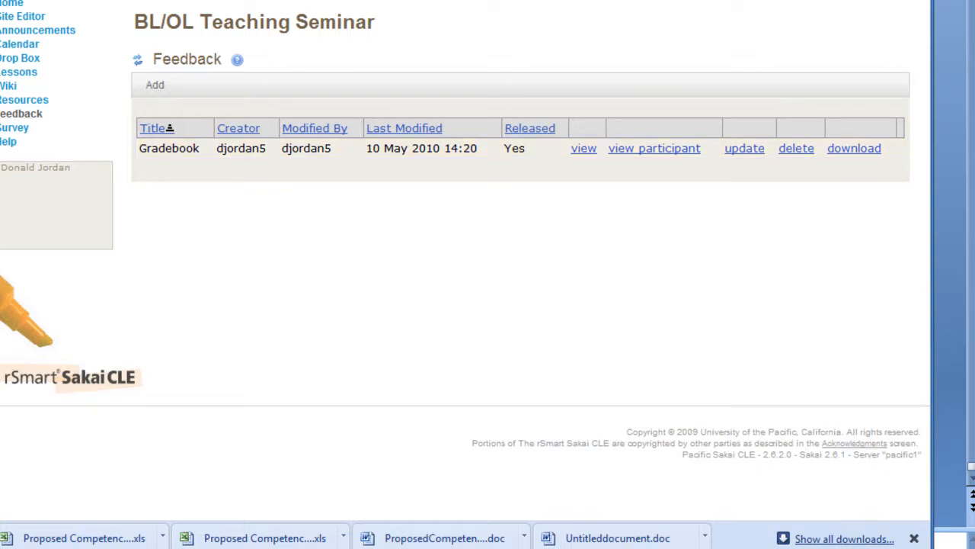
click(651, 157)
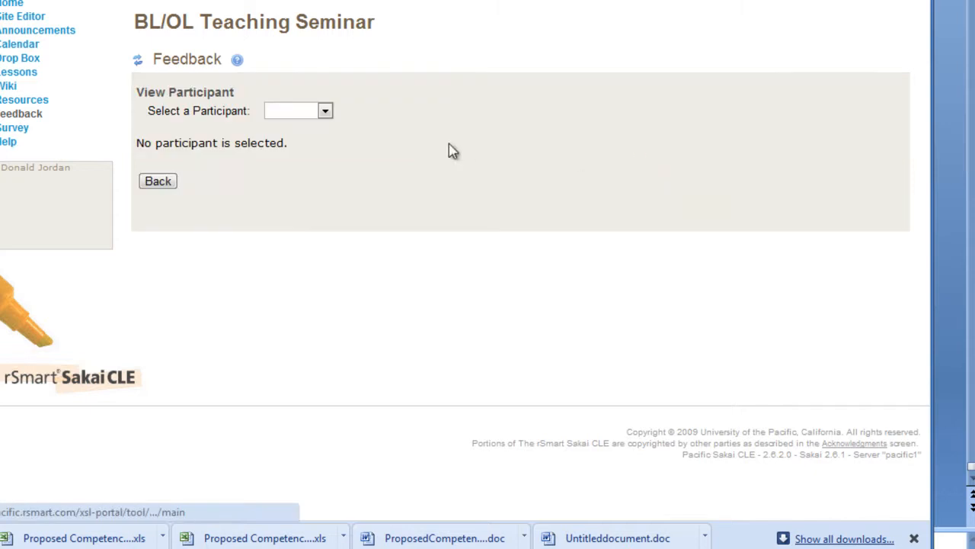
click(324, 111)
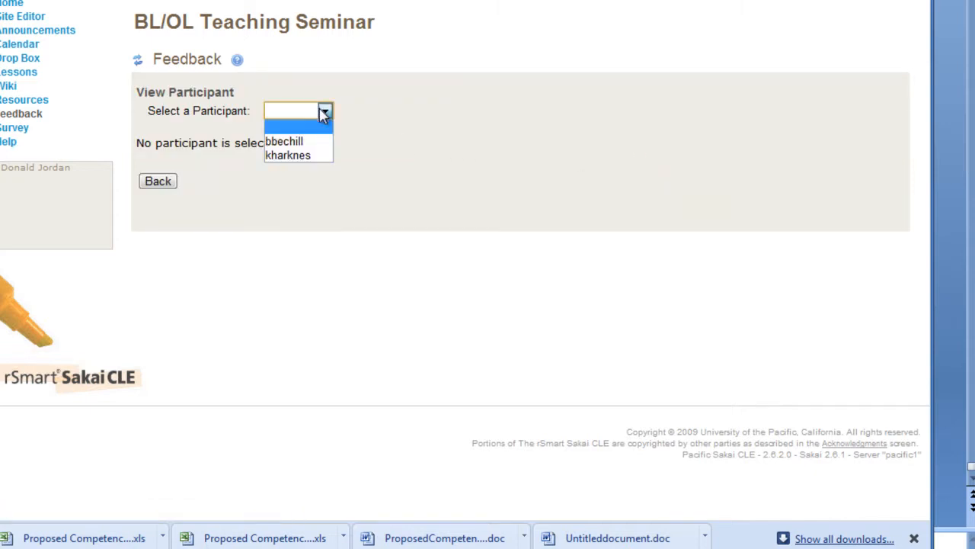
click(318, 155)
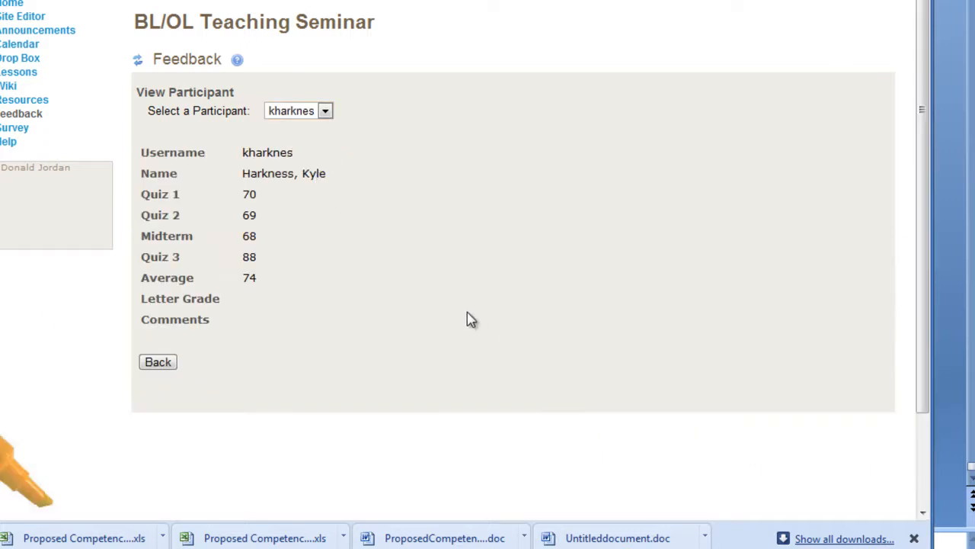
click(158, 363)
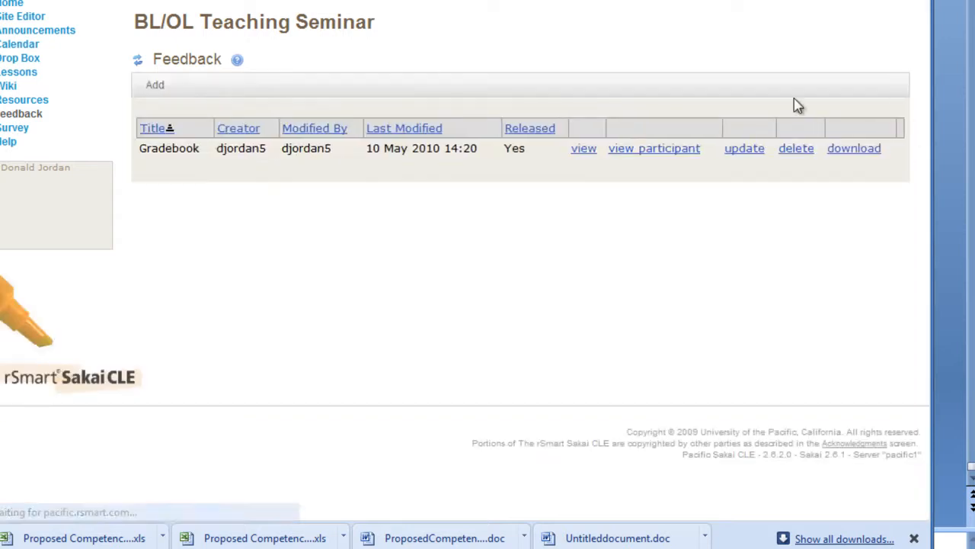
click(695, 152)
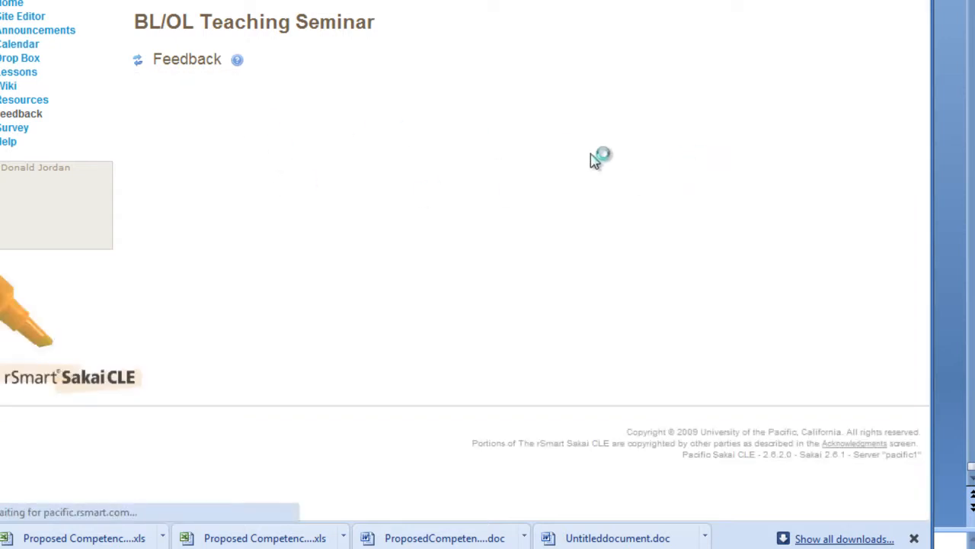
click(327, 112)
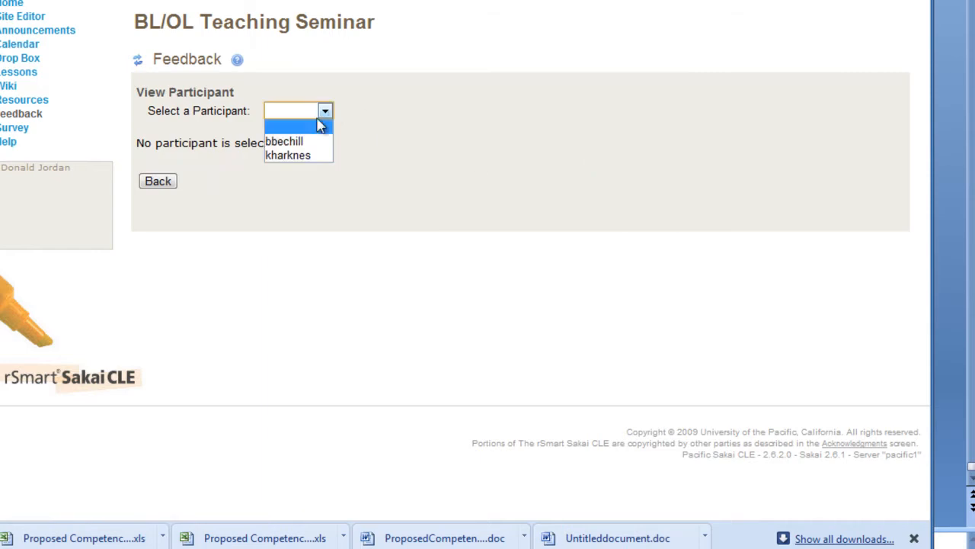
click(297, 142)
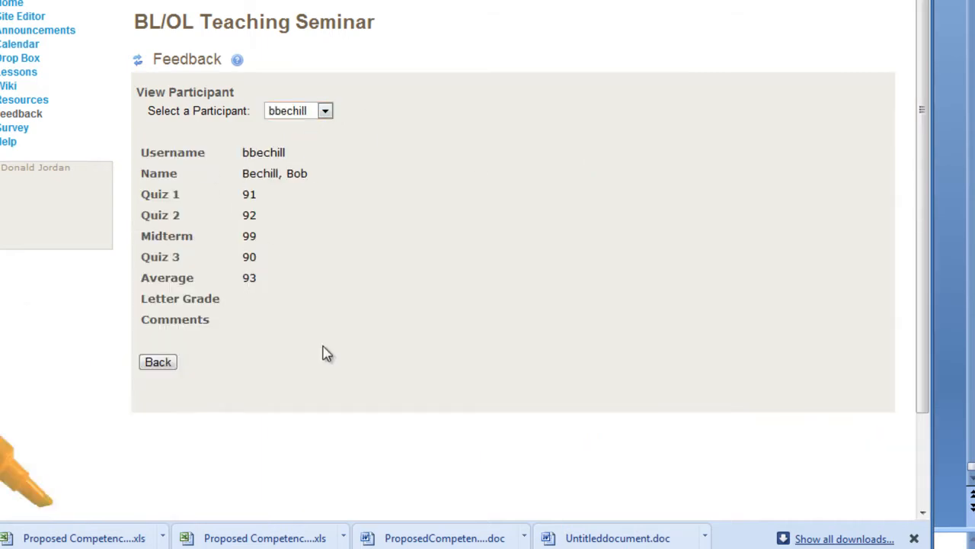
click(174, 363)
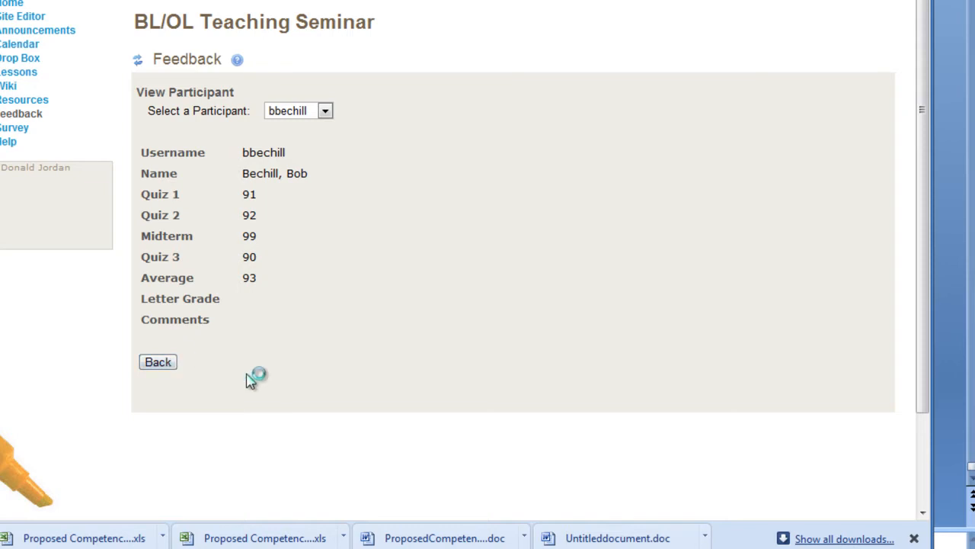